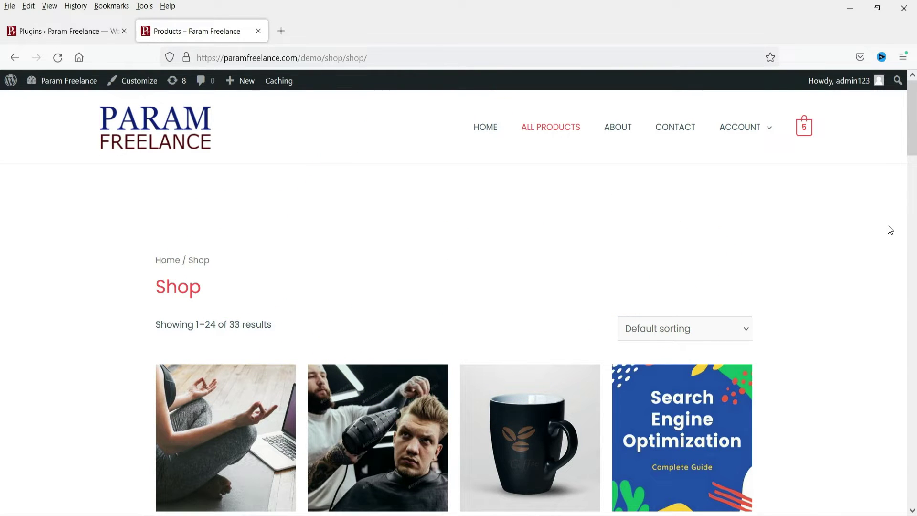
- Search Add New Plugins for 'wpc product video' to locate WPC Product Videos for WooCommerce
{"action": "left_click", "coordinate": [77, 37]}
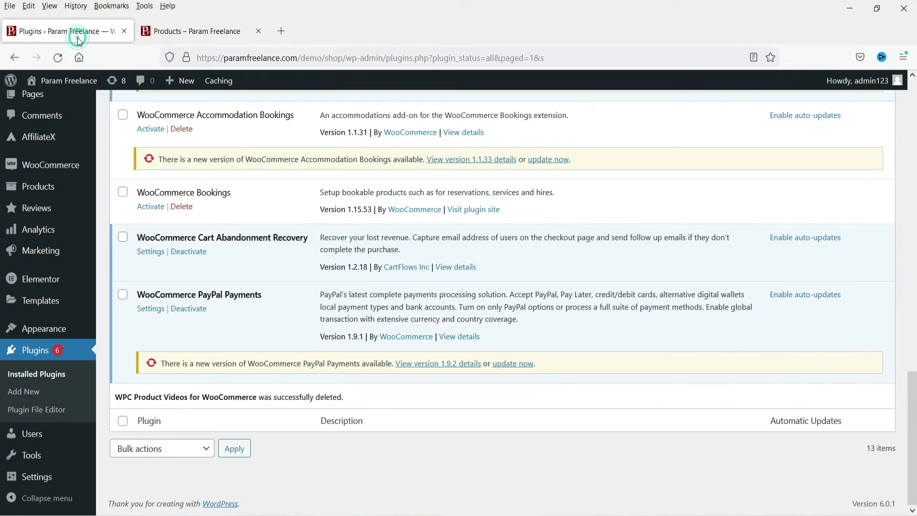
{"action": "mouse_move", "coordinate": [45, 84]}
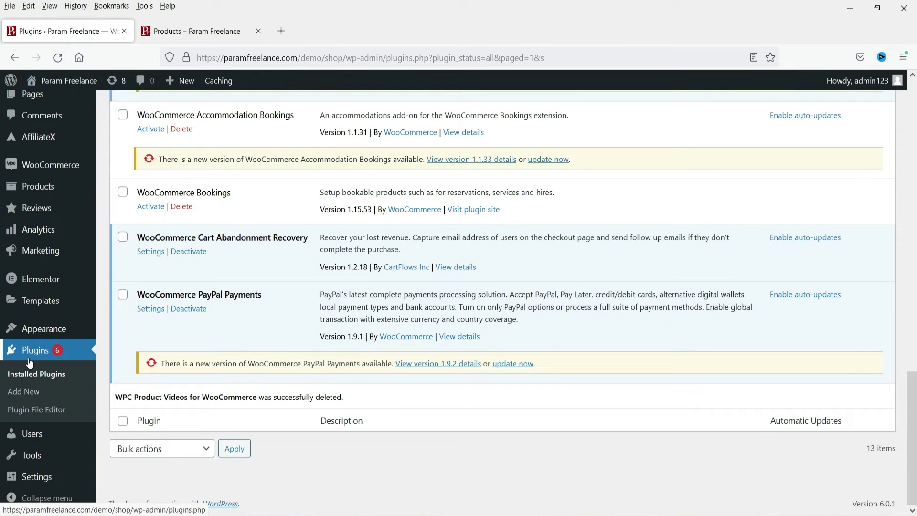
{"action": "left_click", "coordinate": [26, 394]}
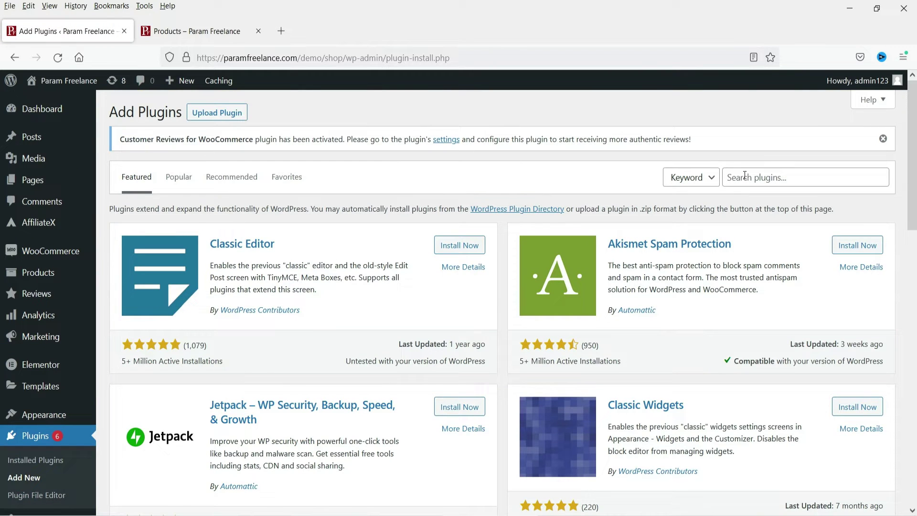
{"action": "left_click", "coordinate": [746, 177]}
{"action": "type", "text": "wpc product"}
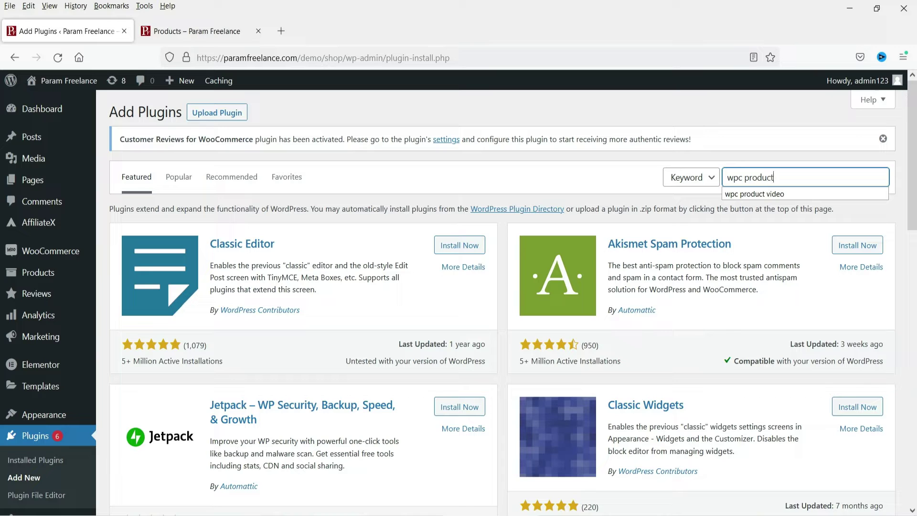
{"action": "type", "text": " video"}
{"action": "key", "text": "Return"}
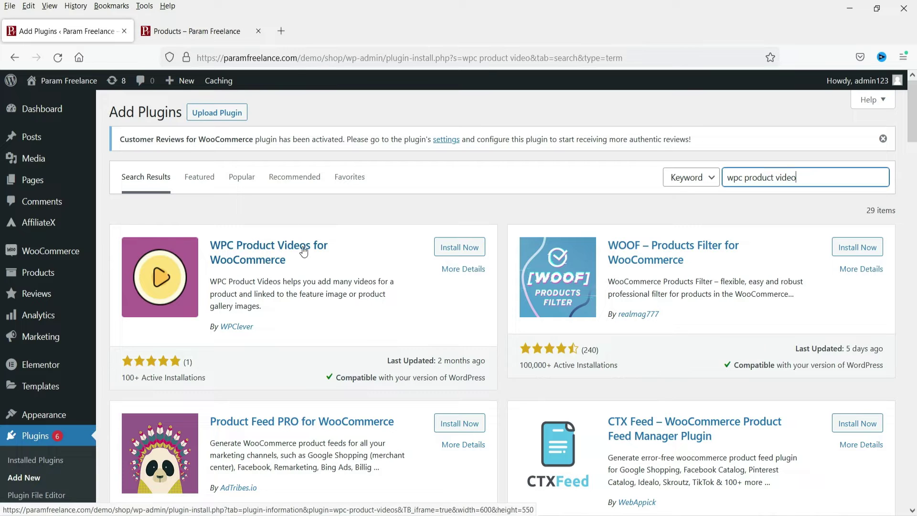
- Install and activate WPC Product Videos for WooCommerce, then open its WPClever Product Videos page
{"action": "left_click", "coordinate": [451, 256]}
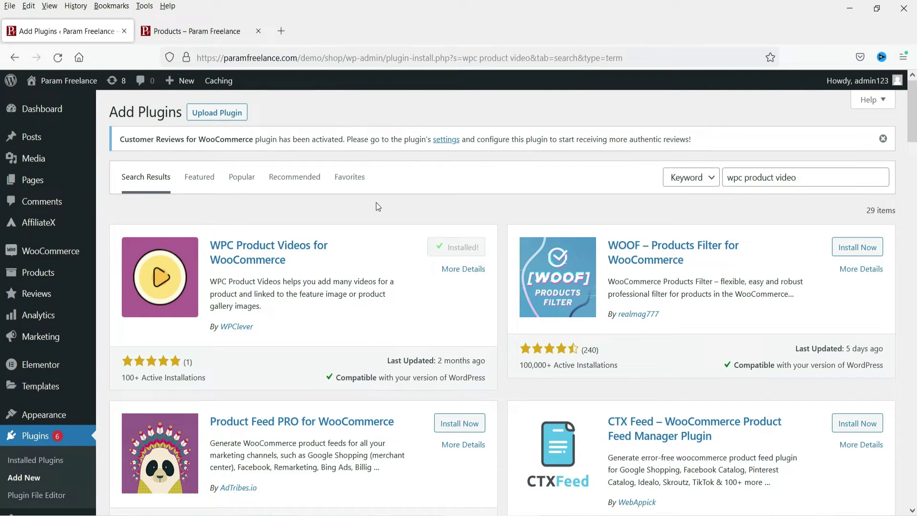
{"action": "left_click", "coordinate": [463, 258]}
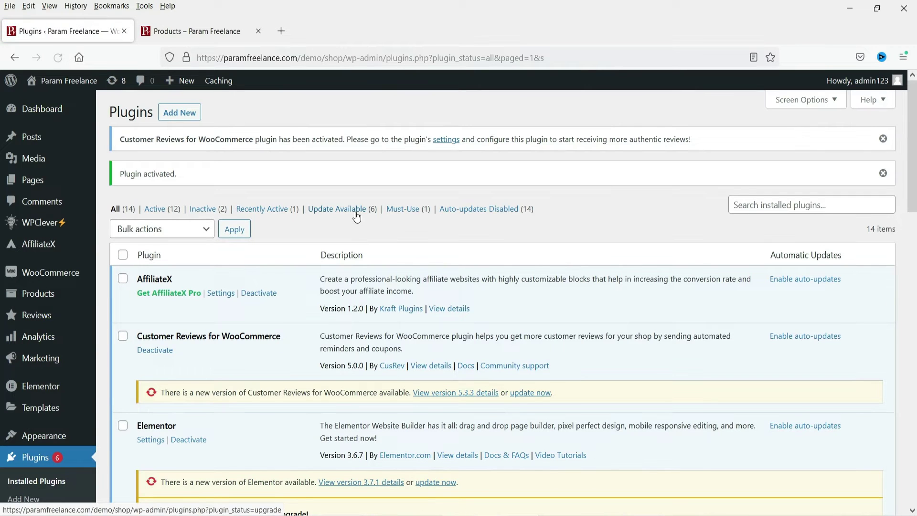
{"action": "mouse_move", "coordinate": [39, 231]}
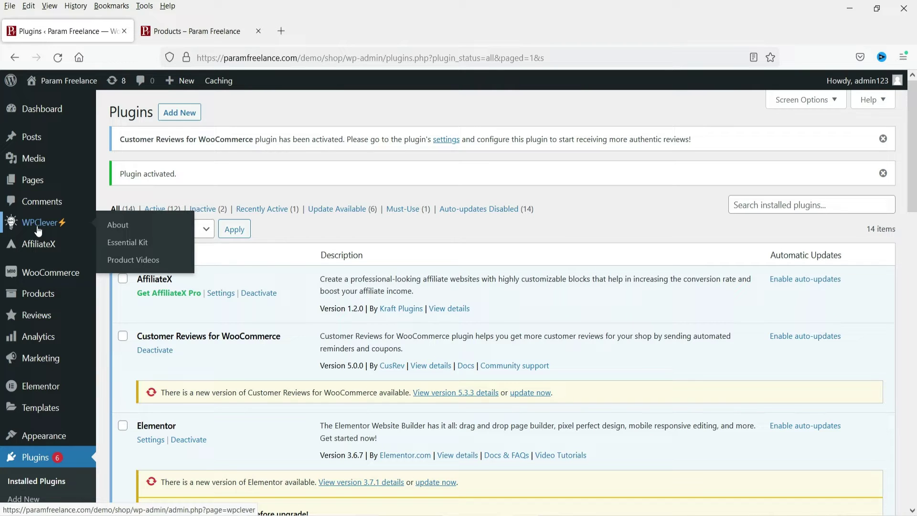
{"action": "left_click", "coordinate": [129, 261]}
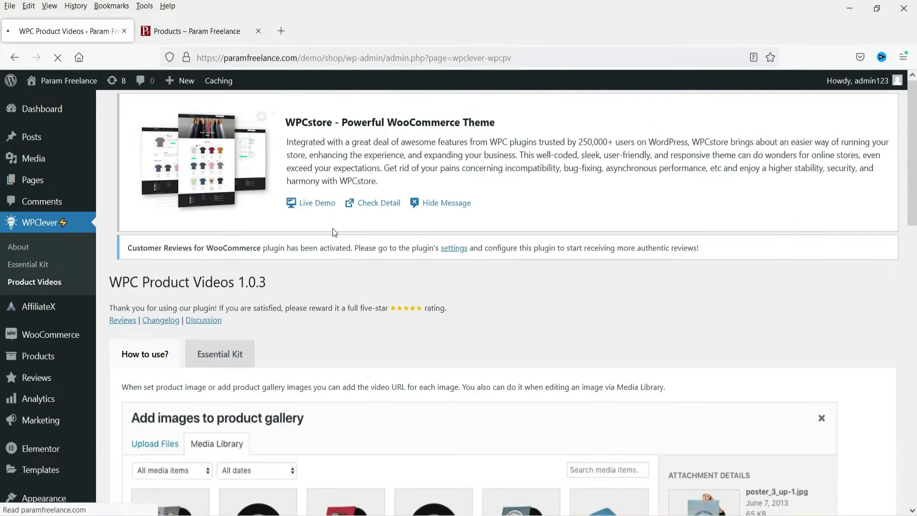
- Read through the Product Videos usage page, then return to the storefront Shop tab
{"action": "scroll", "coordinate": [174, 239], "scroll_direction": "down", "scroll_amount": 5}
{"action": "scroll", "coordinate": [478, 227], "scroll_direction": "down", "scroll_amount": 5}
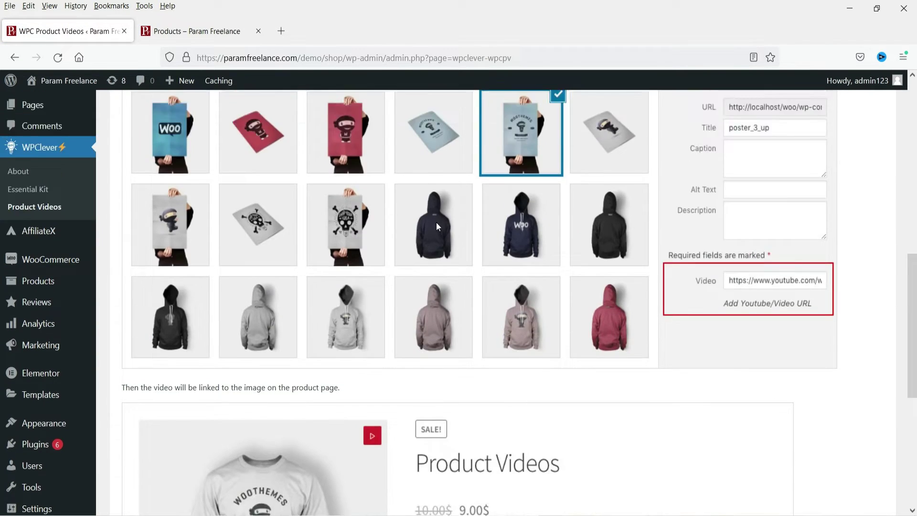
{"action": "scroll", "coordinate": [437, 222], "scroll_direction": "up", "scroll_amount": 10}
{"action": "left_click", "coordinate": [188, 33]}
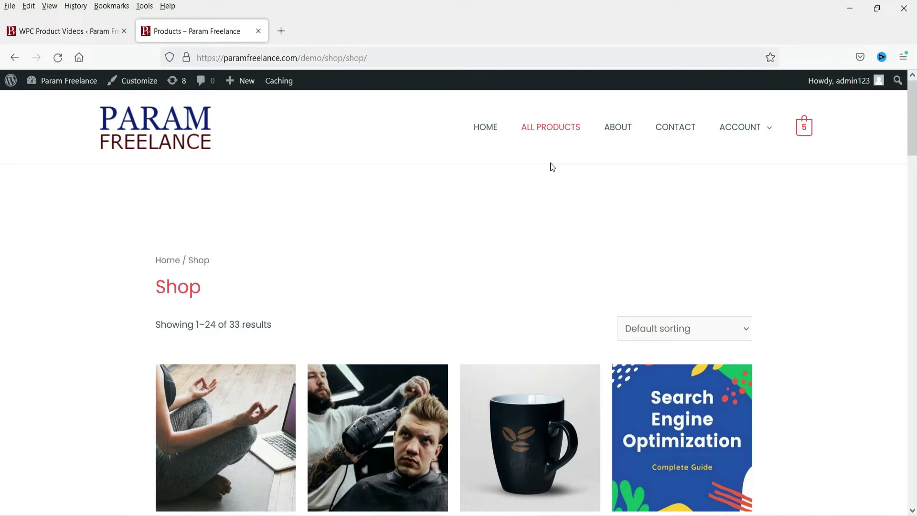
- Open the Green Printed Tshirt product page from the Shop listing
{"action": "scroll", "coordinate": [812, 203], "scroll_direction": "down", "scroll_amount": 4}
{"action": "scroll", "coordinate": [818, 218], "scroll_direction": "down", "scroll_amount": 8}
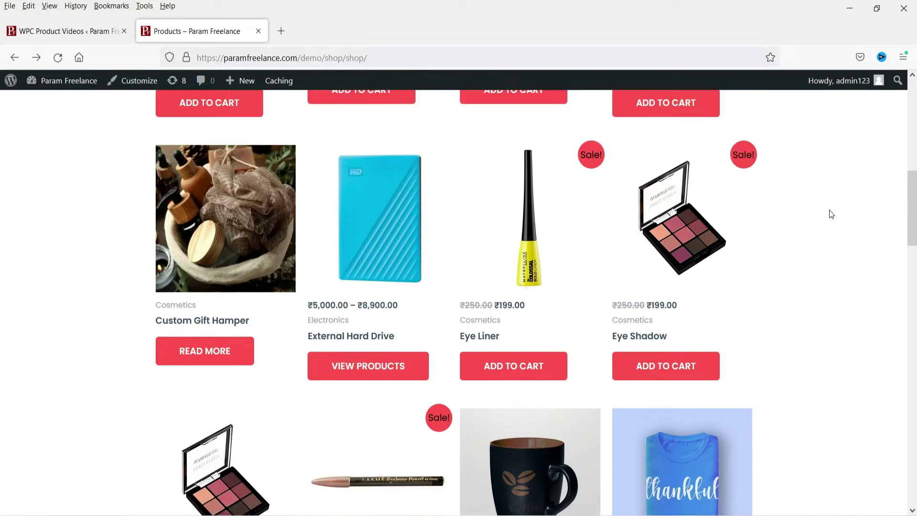
{"action": "scroll", "coordinate": [826, 211], "scroll_direction": "down", "scroll_amount": 5}
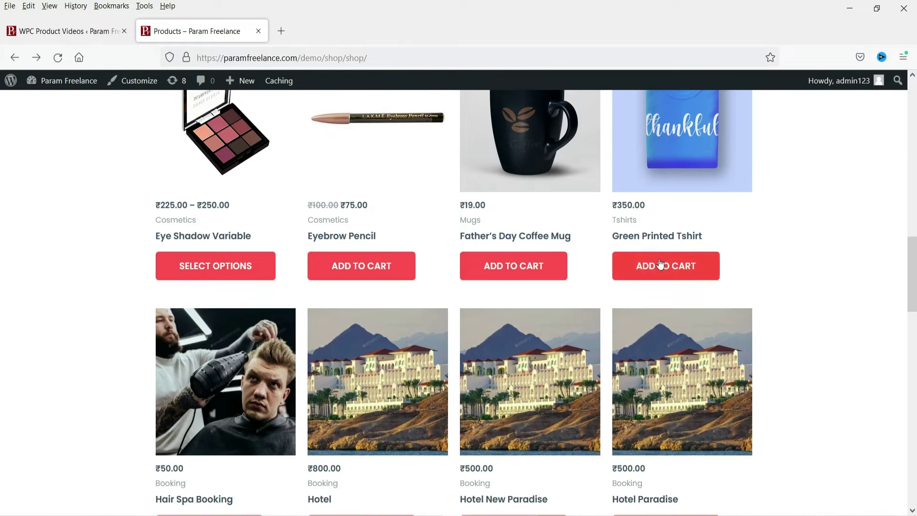
{"action": "left_click", "coordinate": [666, 152]}
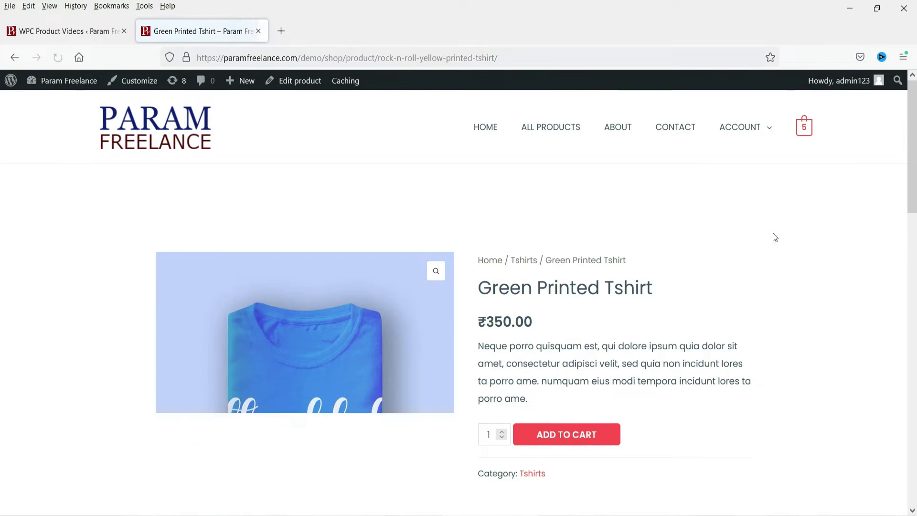
- Open the product's Edit product link from the admin bar in a new tab
{"action": "scroll", "coordinate": [737, 309], "scroll_direction": "down", "scroll_amount": 5}
{"action": "scroll", "coordinate": [689, 251], "scroll_direction": "up", "scroll_amount": 5}
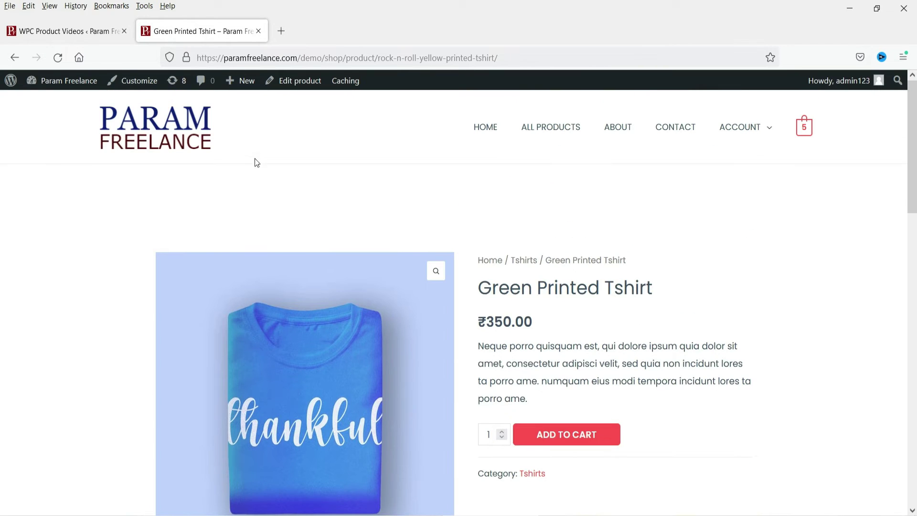
{"action": "right_click", "coordinate": [290, 86]}
{"action": "left_click", "coordinate": [319, 99]}
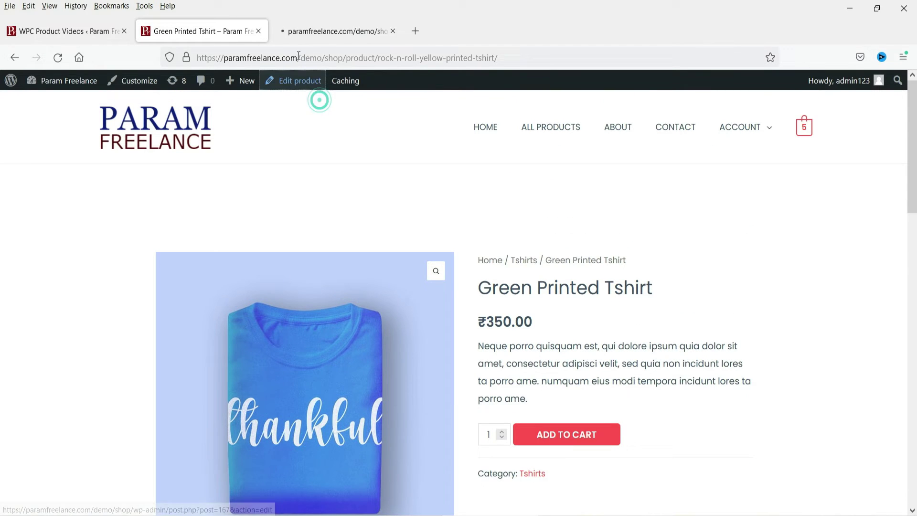
- Switch to the Green Printed Tshirt editor tab and scroll down to the image boxes
{"action": "left_click", "coordinate": [317, 33]}
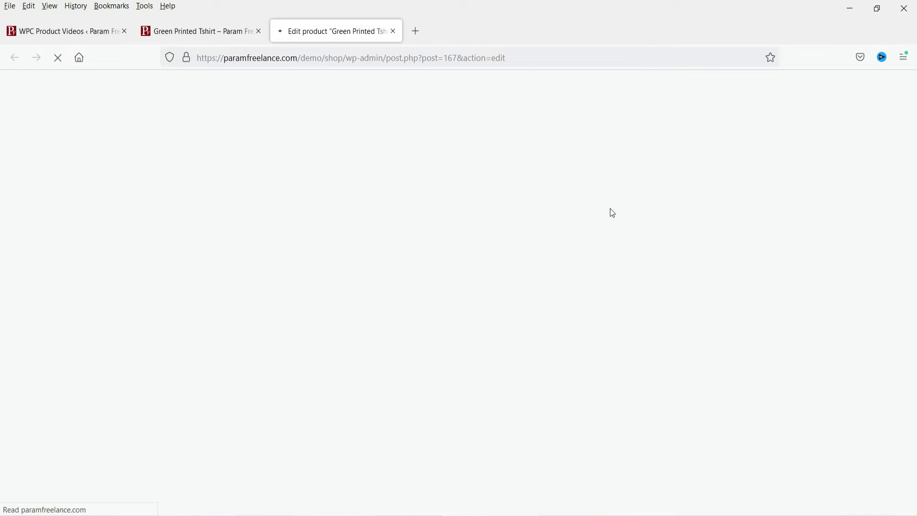
{"action": "scroll", "coordinate": [657, 237], "scroll_direction": "down", "scroll_amount": 10}
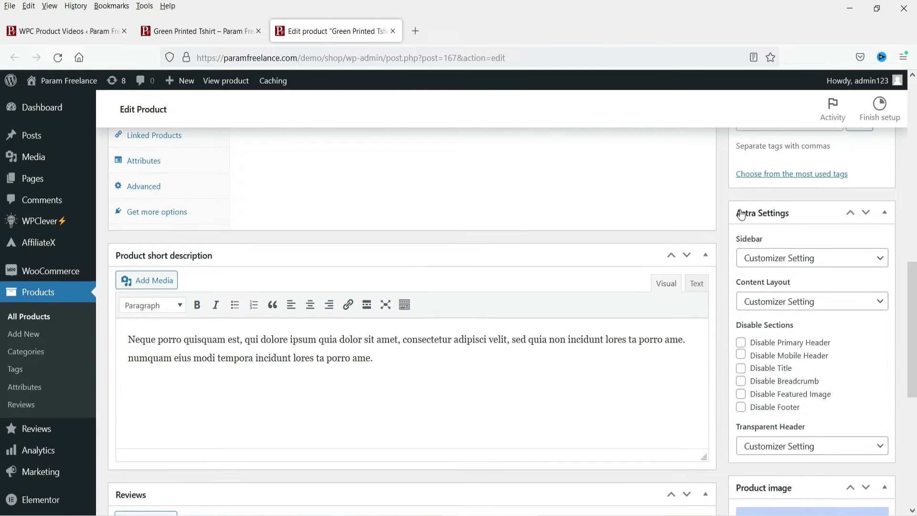
{"action": "scroll", "coordinate": [738, 205], "scroll_direction": "down", "scroll_amount": 7}
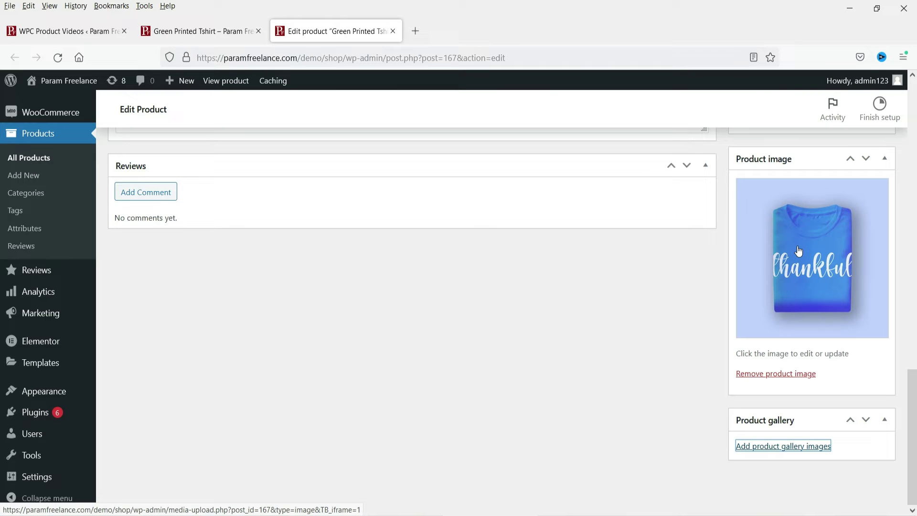
- Add tshirt4.jpg to the Green Printed Tshirt gallery with the pasted YouTube URL as its video
{"action": "left_click", "coordinate": [786, 449]}
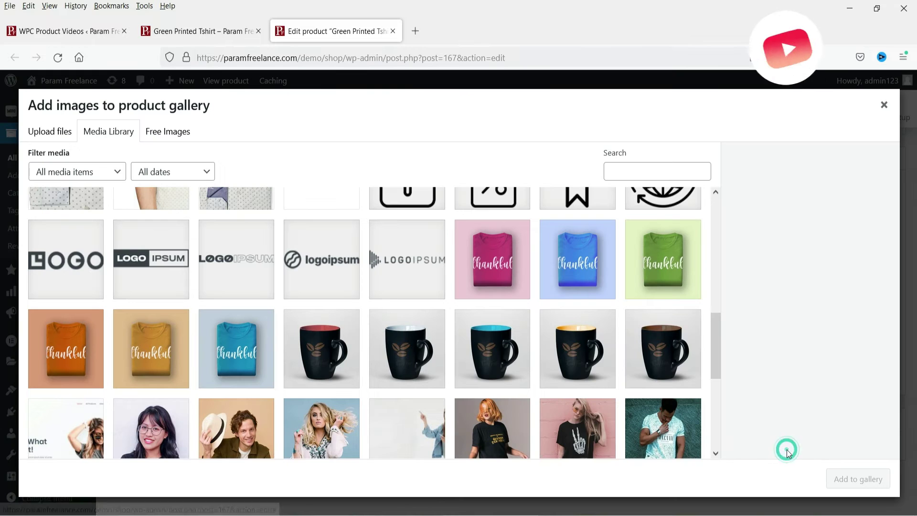
{"action": "left_click", "coordinate": [575, 268]}
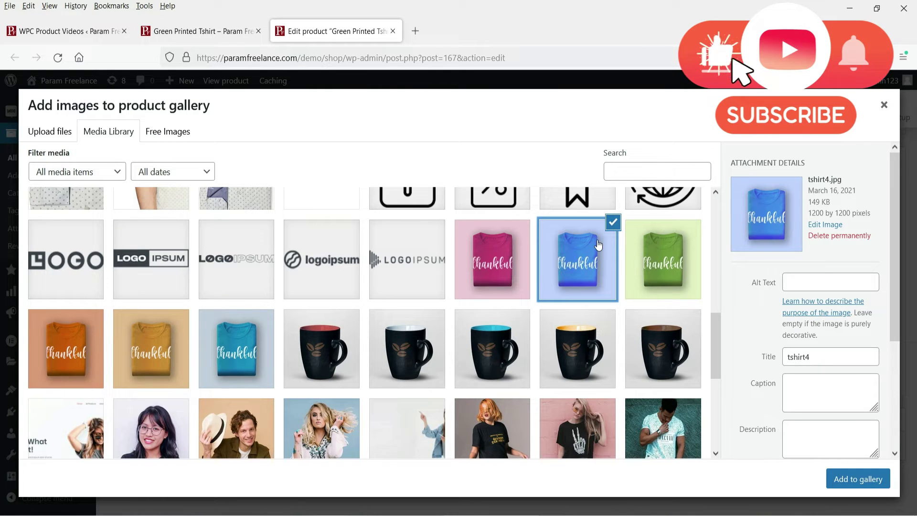
{"action": "scroll", "coordinate": [835, 218], "scroll_direction": "down", "scroll_amount": 3}
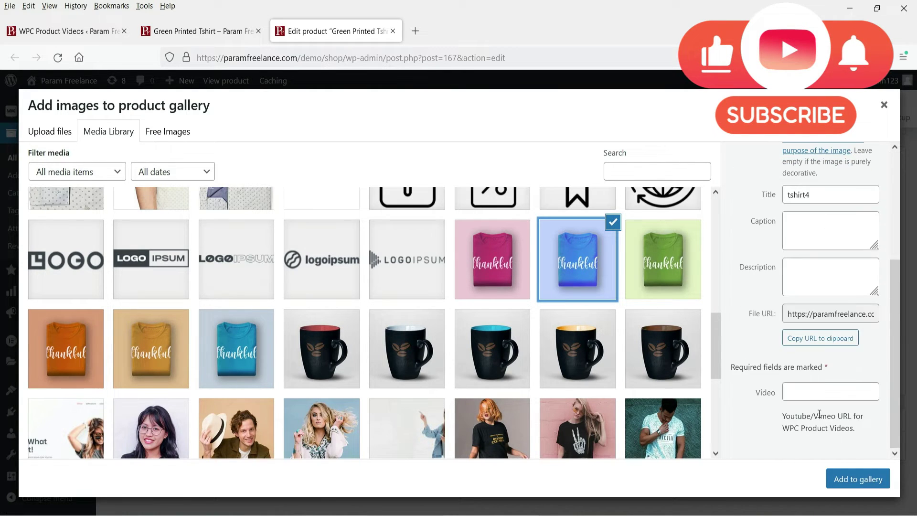
{"action": "left_click", "coordinate": [804, 396]}
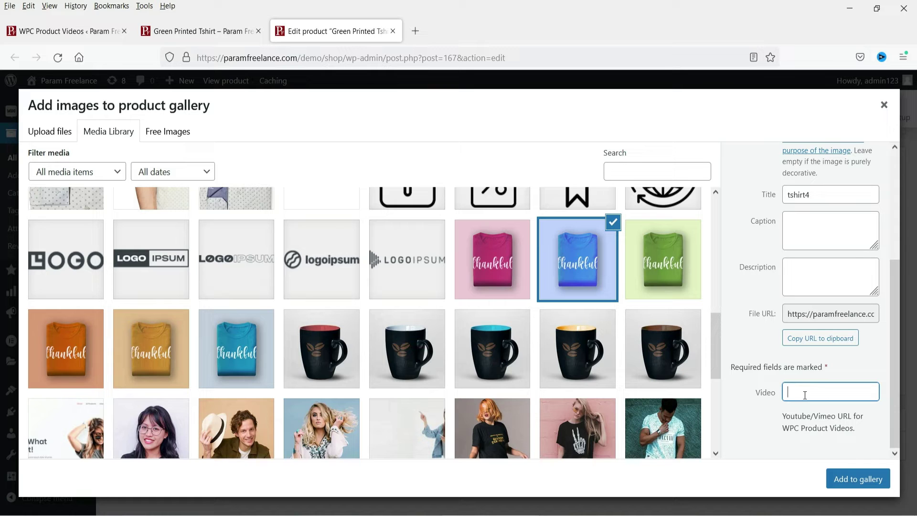
{"action": "key", "text": "ctrl+v"}
{"action": "left_click", "coordinate": [855, 480]}
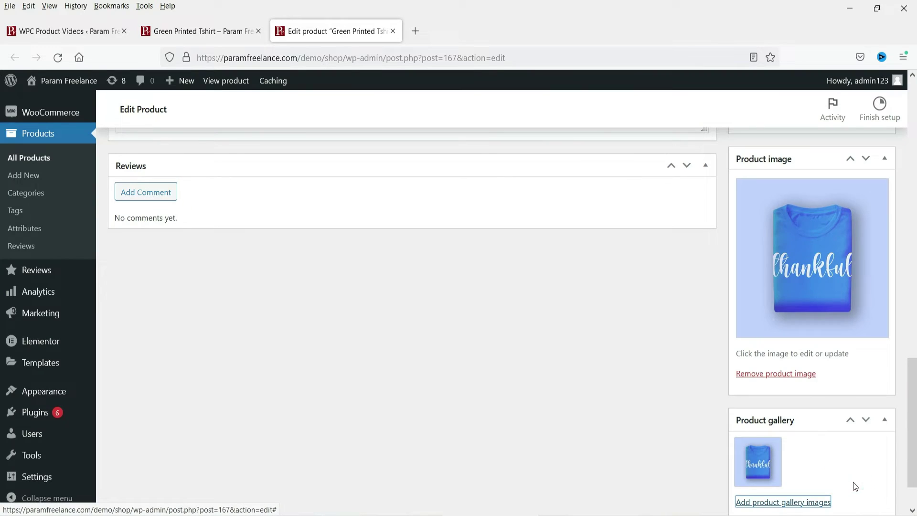
- Update the Green Printed Tshirt product and reload its storefront product page
{"action": "scroll", "coordinate": [3, 184], "scroll_direction": "up", "scroll_amount": 2}
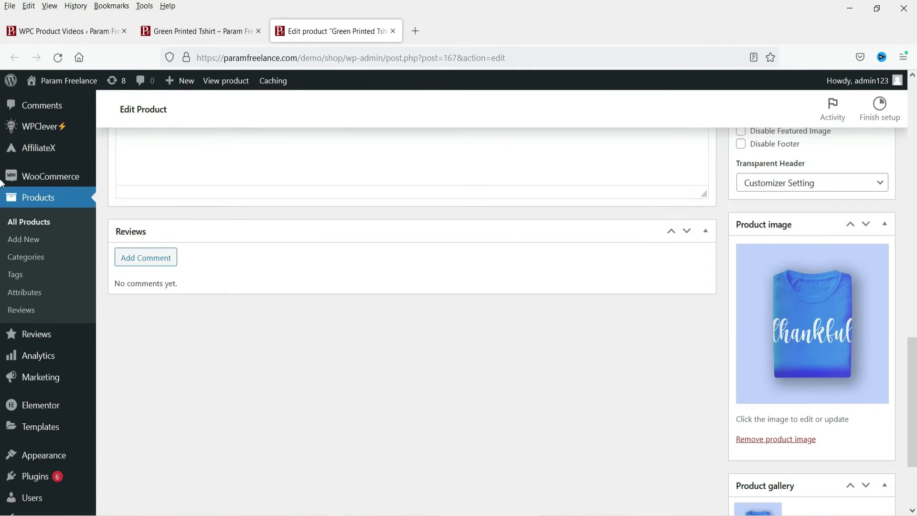
{"action": "scroll", "coordinate": [2, 184], "scroll_direction": "up", "scroll_amount": 10}
{"action": "left_click", "coordinate": [868, 169]}
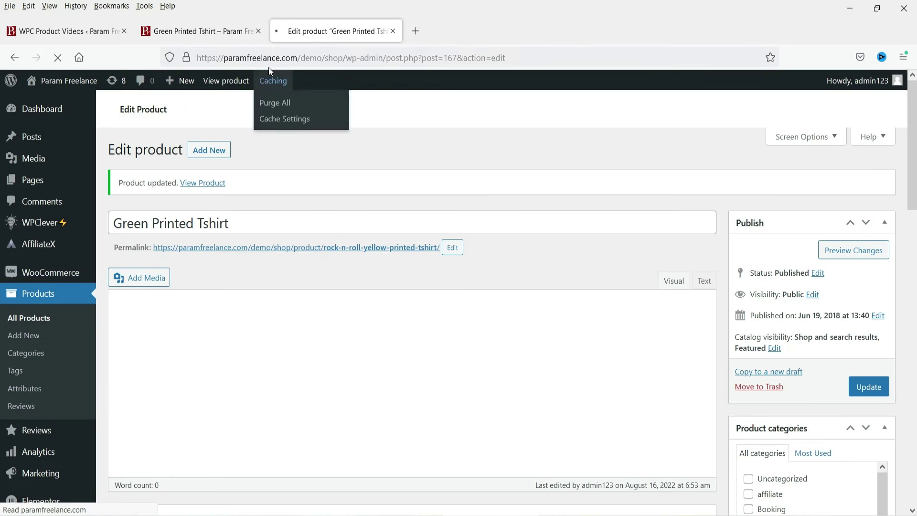
{"action": "left_click", "coordinate": [208, 26]}
{"action": "left_click", "coordinate": [58, 58]}
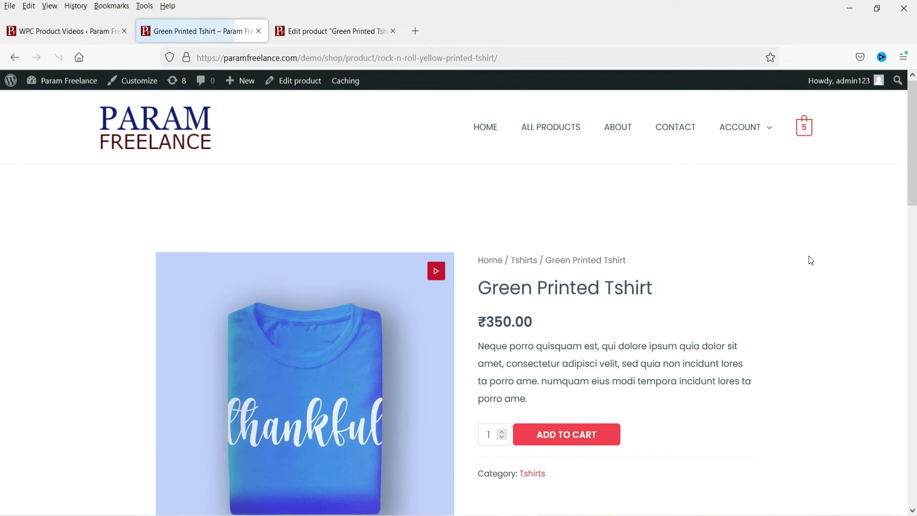
{"action": "scroll", "coordinate": [798, 243], "scroll_direction": "down", "scroll_amount": 5}
{"action": "scroll", "coordinate": [498, 300], "scroll_direction": "up", "scroll_amount": 5}
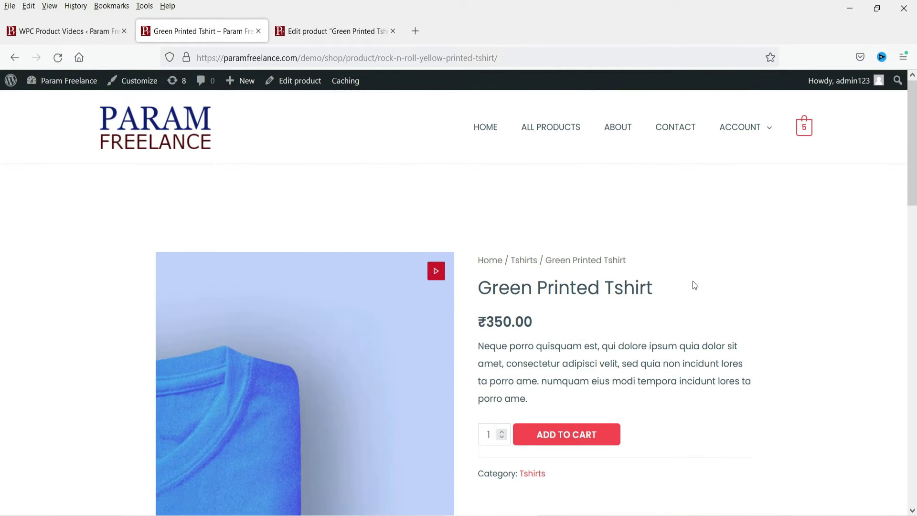
{"action": "scroll", "coordinate": [362, 296], "scroll_direction": "down", "scroll_amount": 5}
{"action": "scroll", "coordinate": [362, 339], "scroll_direction": "up", "scroll_amount": 5}
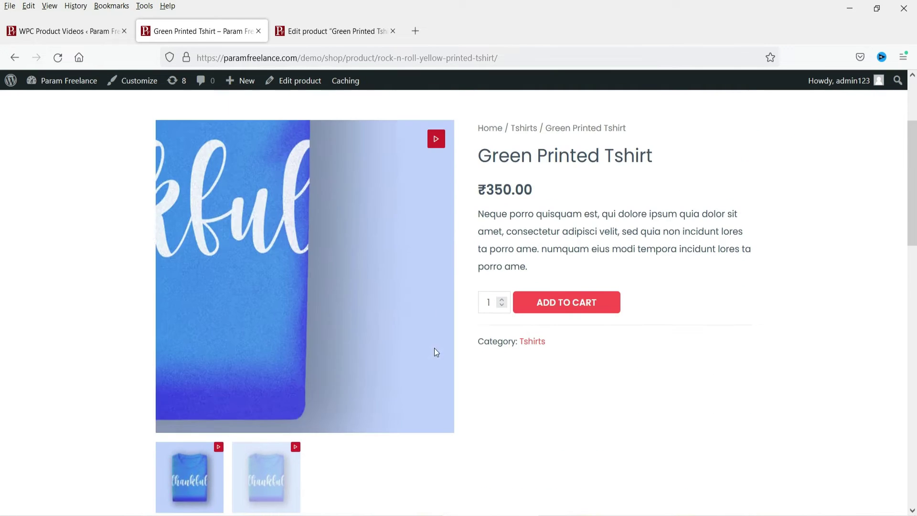
- Play the video from the product image's play badge, pause it, and close the lightbox
{"action": "left_click", "coordinate": [438, 140]}
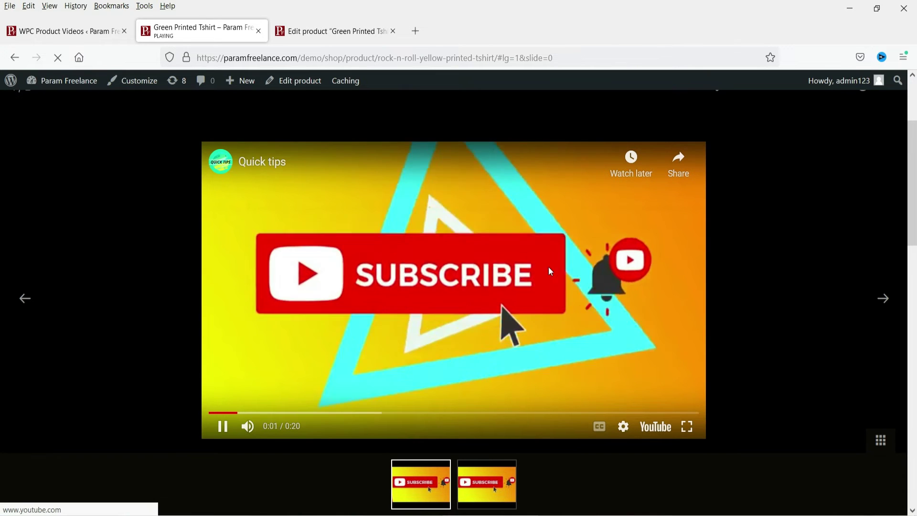
{"action": "left_click", "coordinate": [544, 258]}
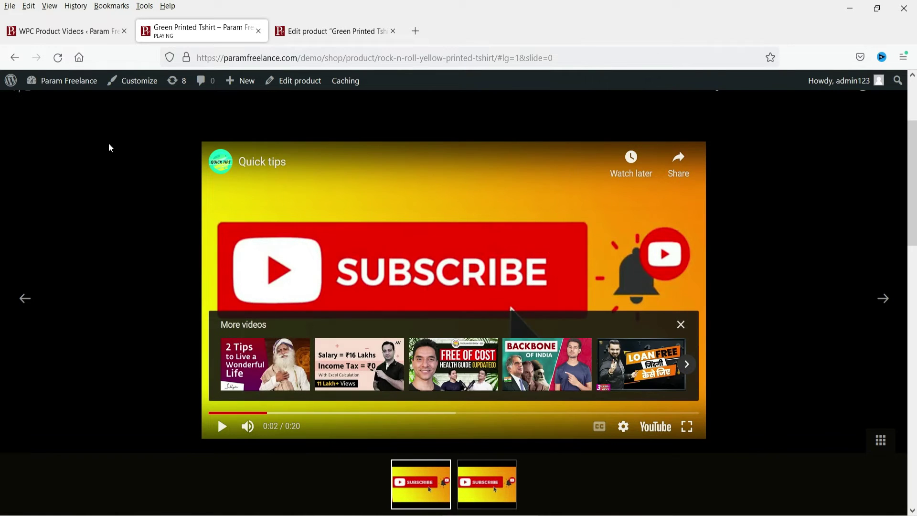
{"action": "left_click", "coordinate": [81, 197]}
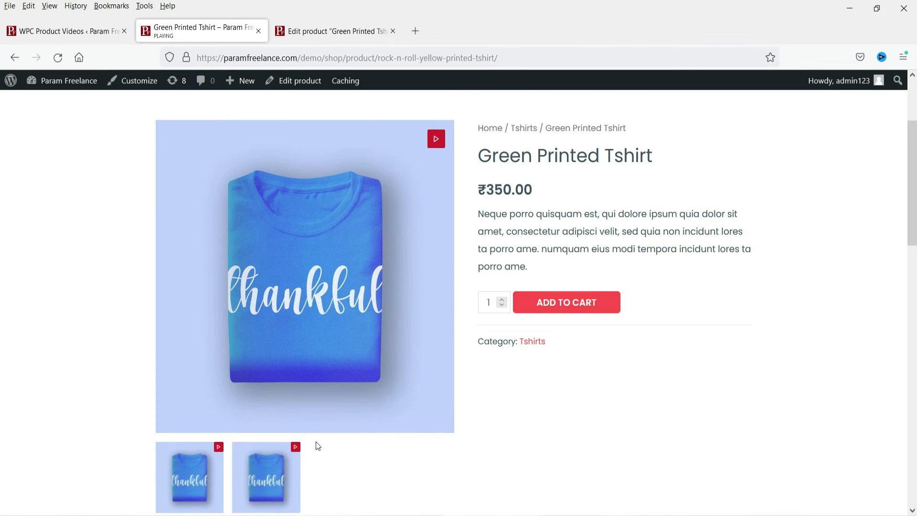
{"action": "scroll", "coordinate": [316, 441], "scroll_direction": "down", "scroll_amount": 3}
{"action": "scroll", "coordinate": [698, 296], "scroll_direction": "up", "scroll_amount": 6}
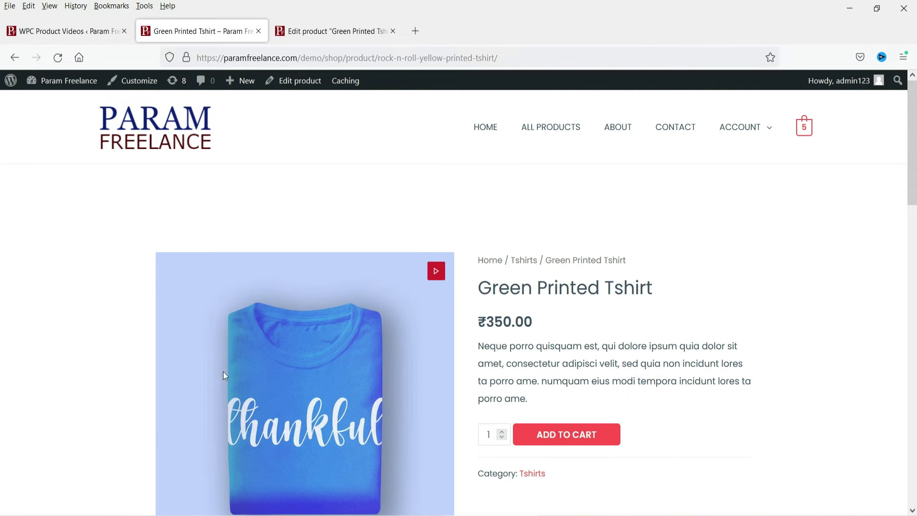
- Create a new product titled 'Demo product'
{"action": "mouse_move", "coordinate": [232, 81]}
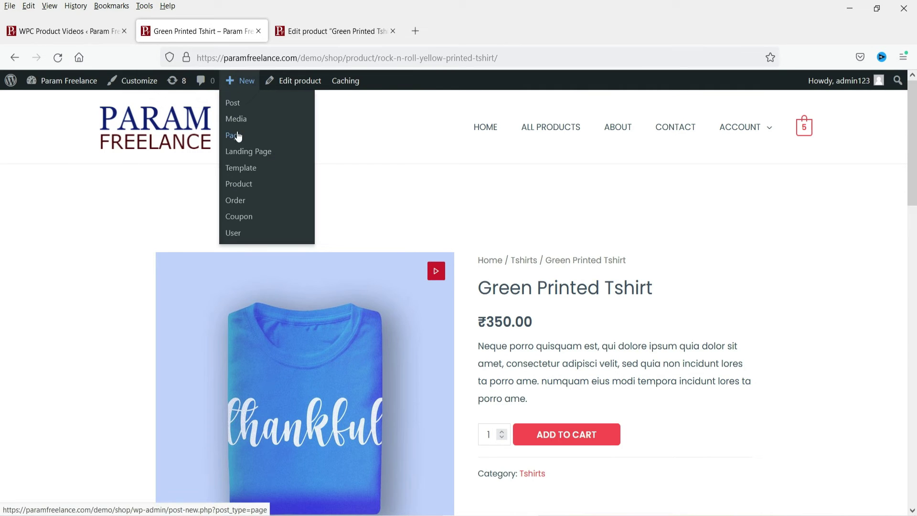
{"action": "left_click", "coordinate": [242, 184]}
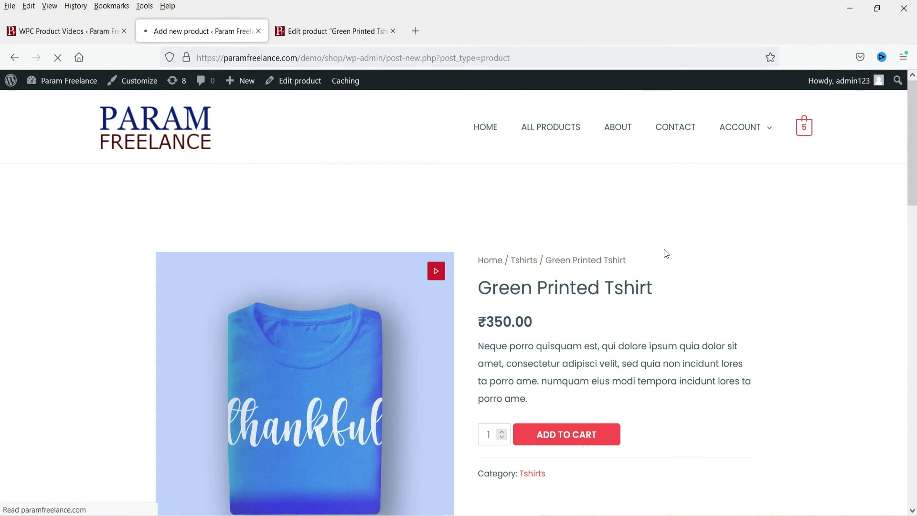
{"action": "type", "text": "Demo product"}
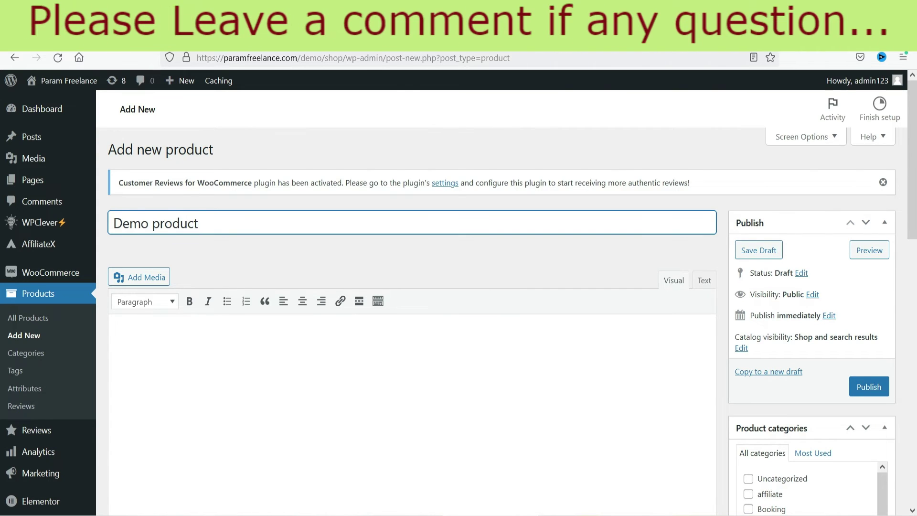
{"action": "scroll", "coordinate": [260, 352], "scroll_direction": "down", "scroll_amount": 3}
{"action": "scroll", "coordinate": [260, 352], "scroll_direction": "up", "scroll_amount": 3}
{"action": "left_click", "coordinate": [260, 352]}
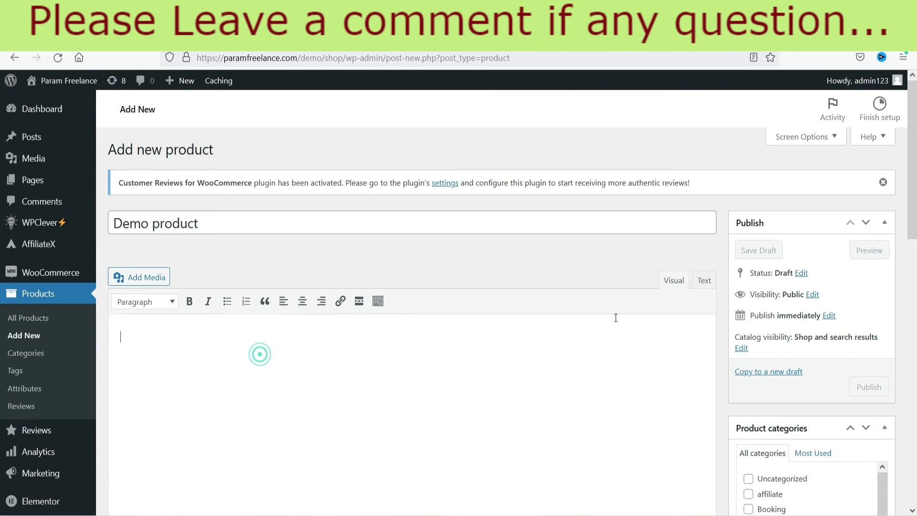
- Put Demo product in the Tshirts category with a regular price of 250
{"action": "scroll", "coordinate": [616, 322], "scroll_direction": "down", "scroll_amount": 3}
{"action": "scroll", "coordinate": [844, 355], "scroll_direction": "down", "scroll_amount": 3}
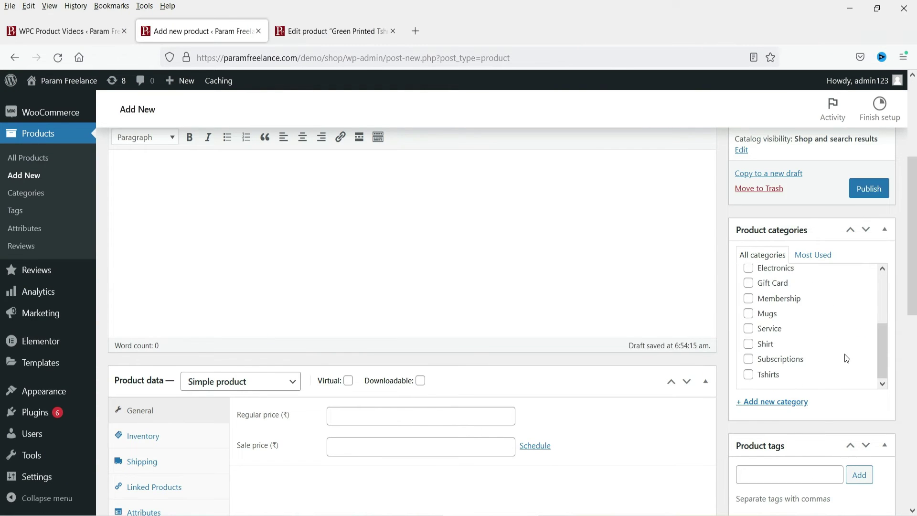
{"action": "left_click", "coordinate": [749, 375]}
{"action": "scroll", "coordinate": [749, 375], "scroll_direction": "down", "scroll_amount": 4}
{"action": "left_click", "coordinate": [360, 213]}
{"action": "type", "text": "250"}
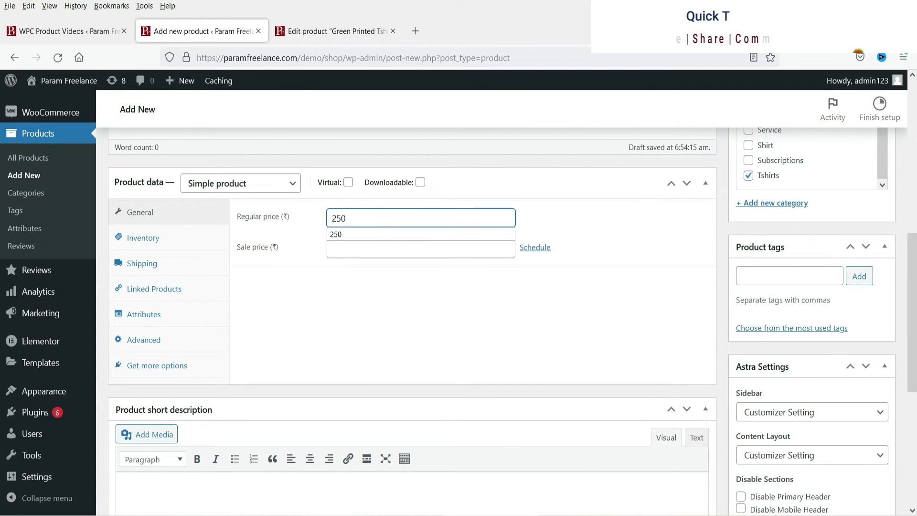
{"action": "left_click", "coordinate": [382, 235]}
{"action": "scroll", "coordinate": [348, 342], "scroll_direction": "down", "scroll_amount": 4}
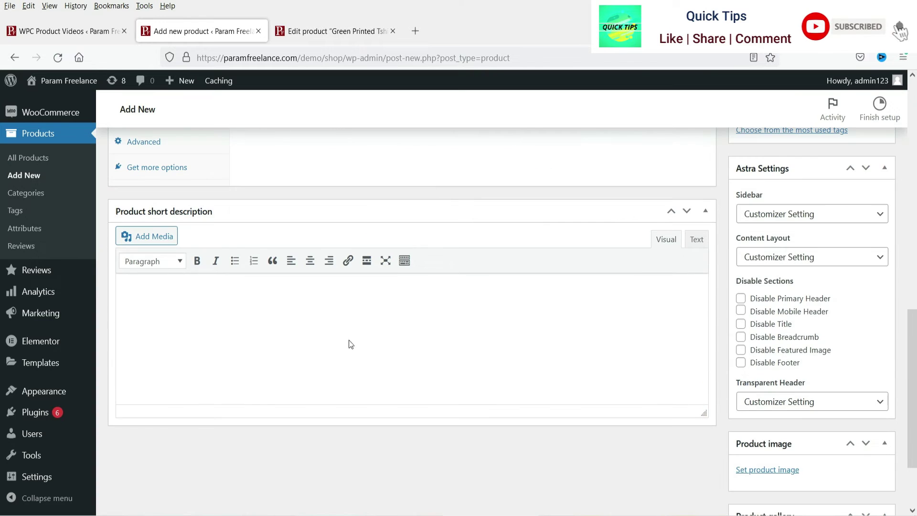
{"action": "scroll", "coordinate": [763, 337], "scroll_direction": "down", "scroll_amount": 1}
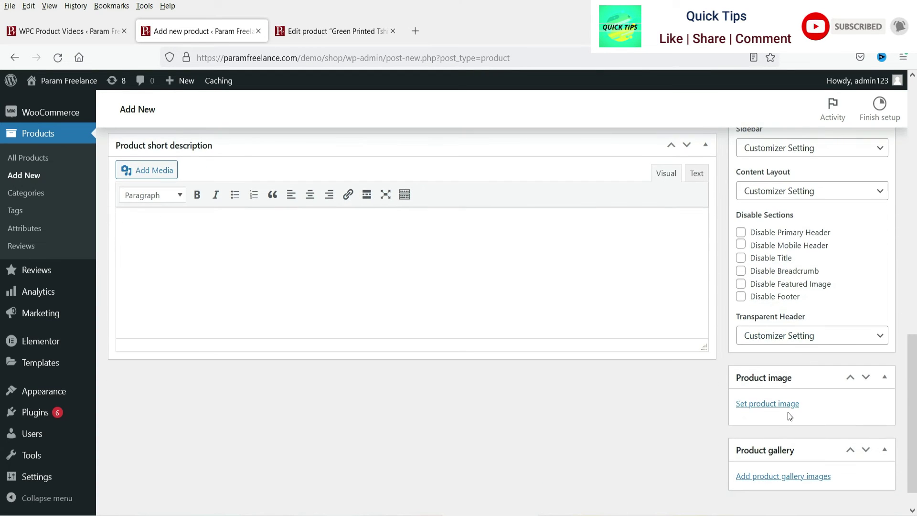
- Set the orange tshirt7 image as the product image, with the YouTube URL pasted into its Video field
{"action": "left_click", "coordinate": [764, 404]}
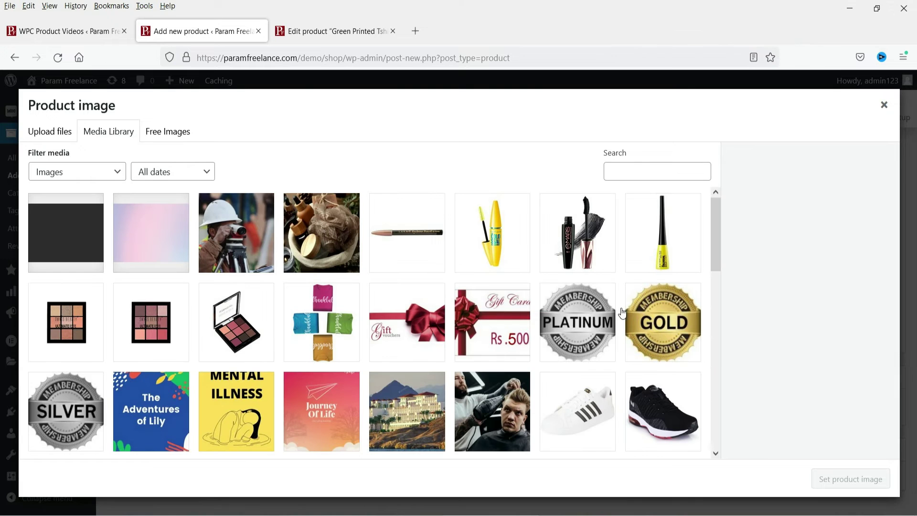
{"action": "scroll", "coordinate": [618, 306], "scroll_direction": "down", "scroll_amount": 5}
{"action": "left_click", "coordinate": [42, 131]}
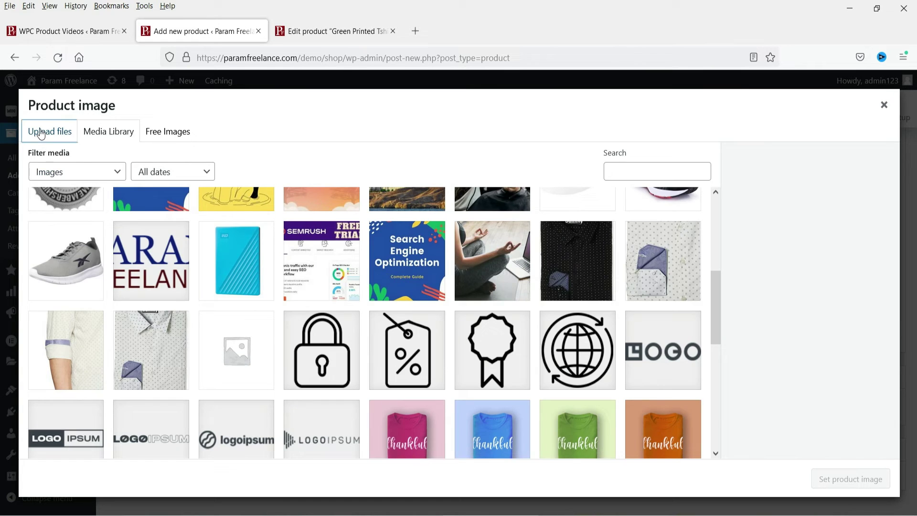
{"action": "left_click", "coordinate": [113, 133]}
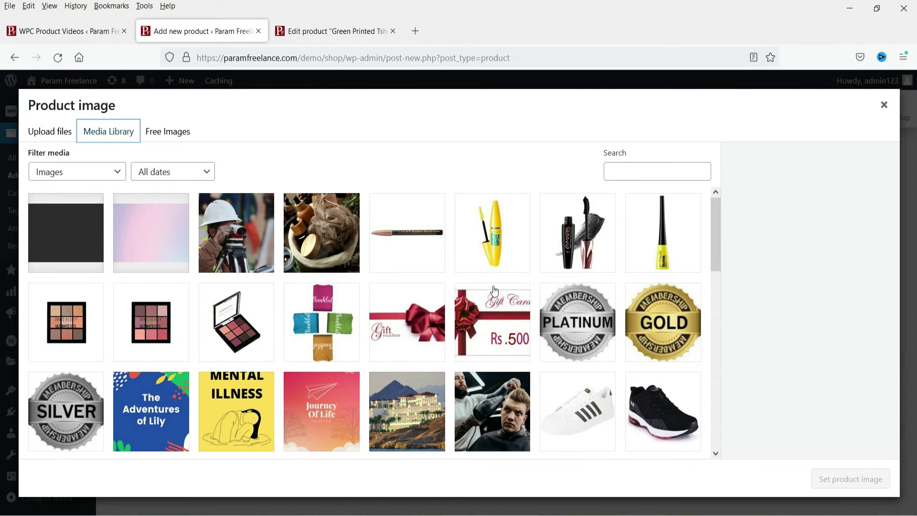
{"action": "scroll", "coordinate": [494, 292], "scroll_direction": "down", "scroll_amount": 3}
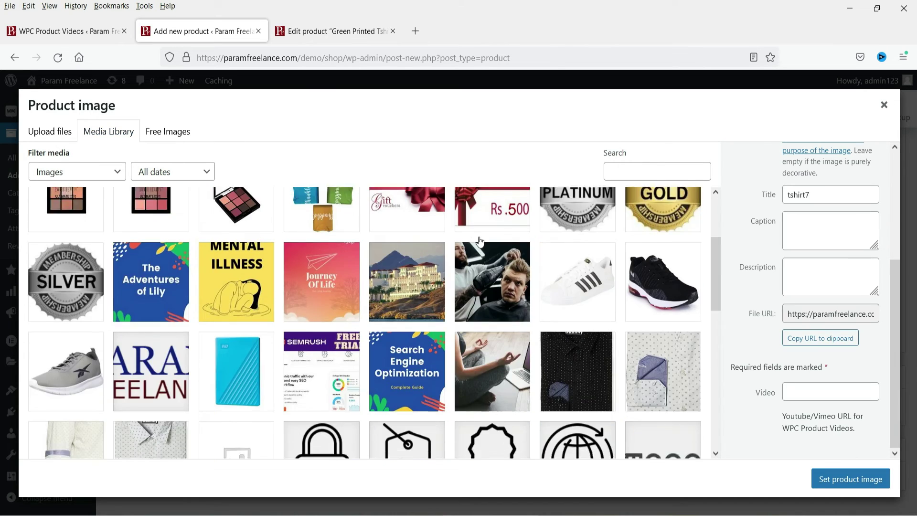
{"action": "left_click", "coordinate": [652, 273]}
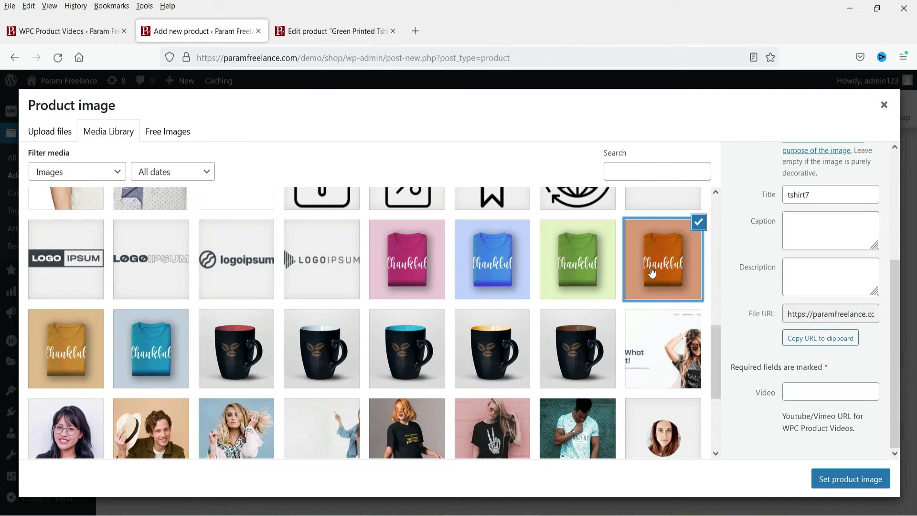
{"action": "left_click", "coordinate": [652, 272]}
{"action": "left_click", "coordinate": [659, 273]}
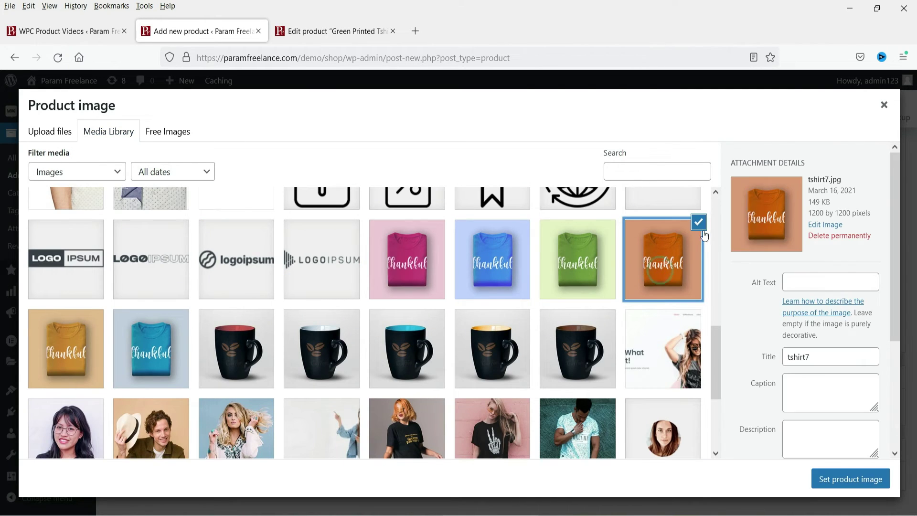
{"action": "scroll", "coordinate": [864, 365], "scroll_direction": "down", "scroll_amount": 3}
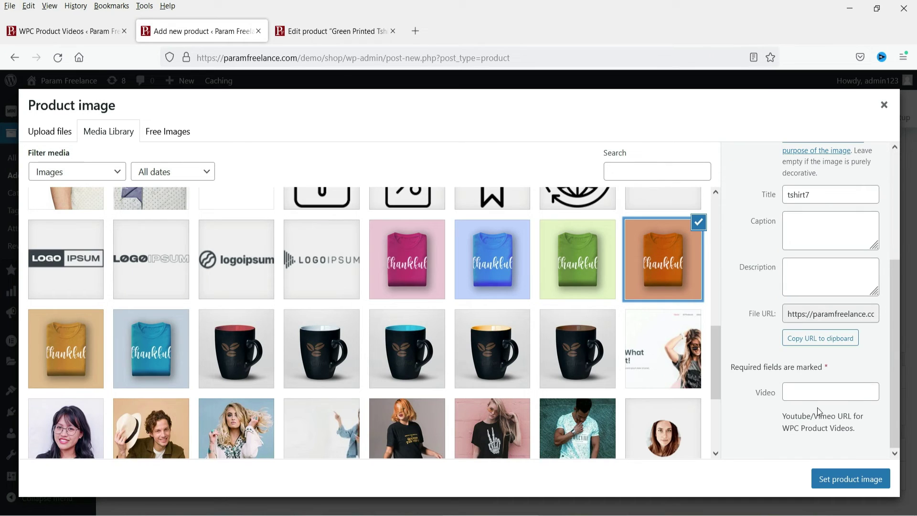
{"action": "left_click", "coordinate": [799, 398]}
{"action": "key", "text": "ctrl+v"}
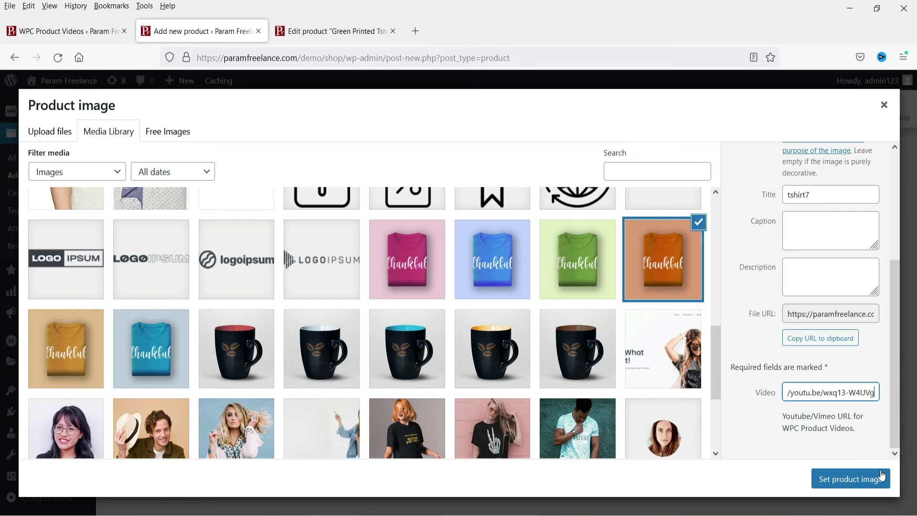
{"action": "left_click", "coordinate": [868, 482]}
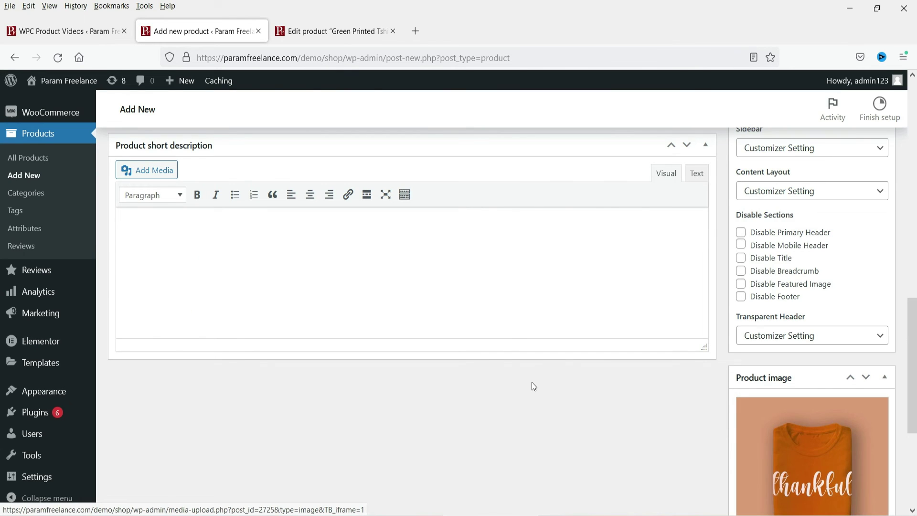
- Publish Demo product and view its live page through the permalink
{"action": "scroll", "coordinate": [710, 348], "scroll_direction": "down", "scroll_amount": 5}
{"action": "scroll", "coordinate": [886, 307], "scroll_direction": "up", "scroll_amount": 12}
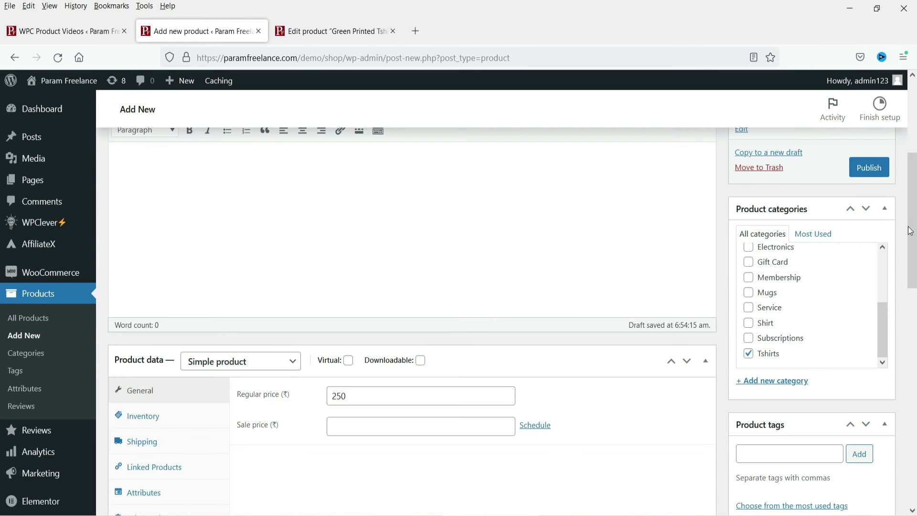
{"action": "left_click", "coordinate": [869, 168]}
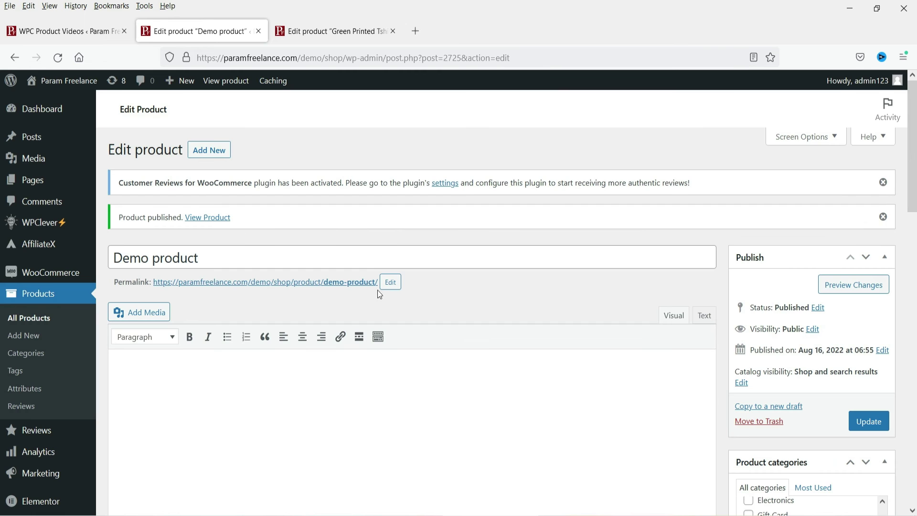
{"action": "left_click", "coordinate": [363, 285]}
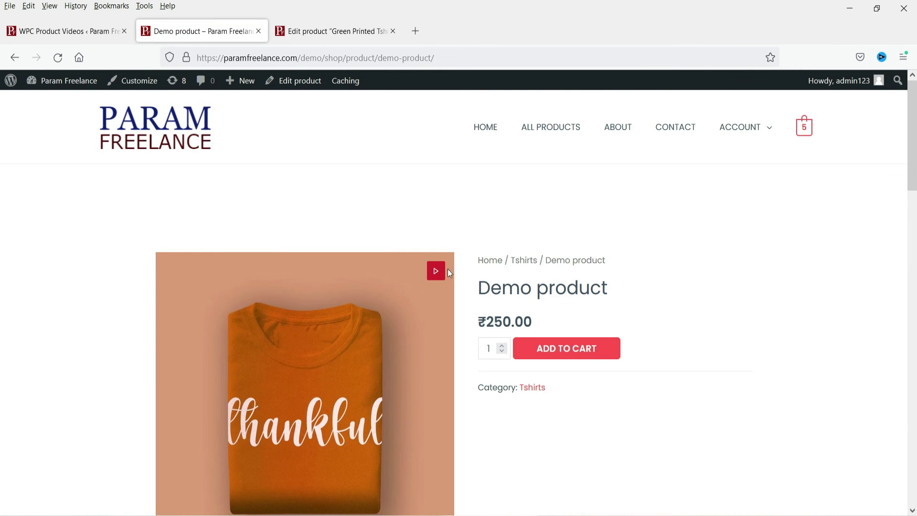
{"action": "left_click", "coordinate": [439, 274]}
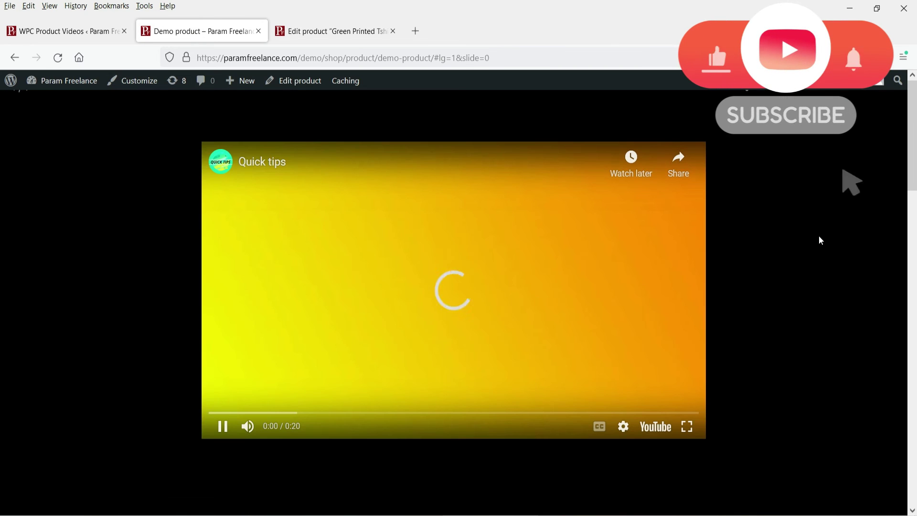
{"action": "left_click", "coordinate": [819, 236]}
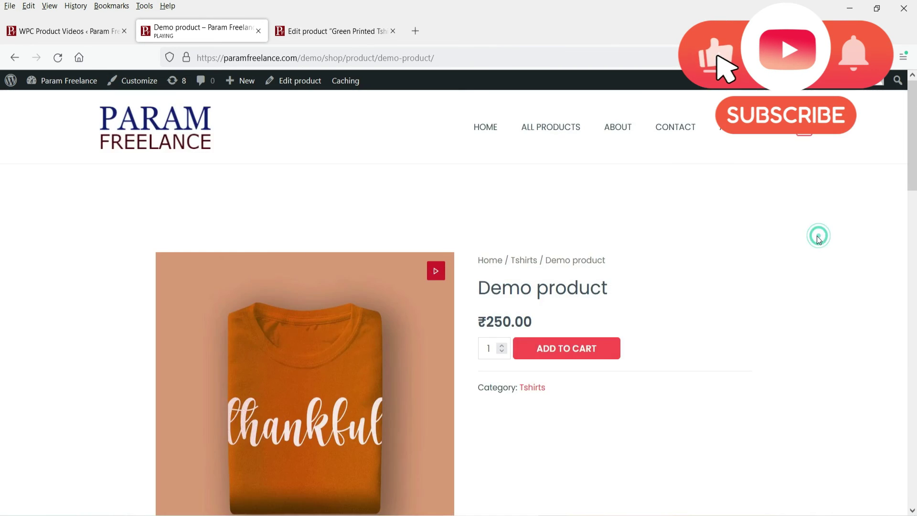